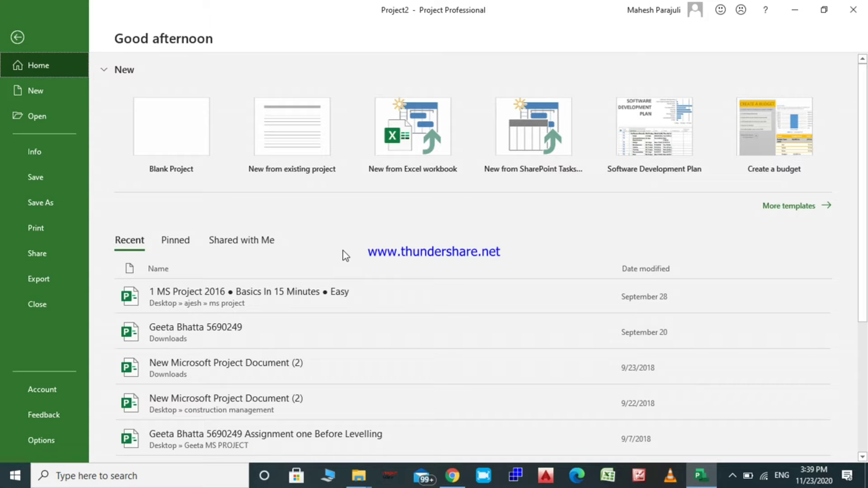
Create a new blank project and view the Quick Access Toolbar customization choices.
{"action": "left_click", "coordinate": [178, 132]}
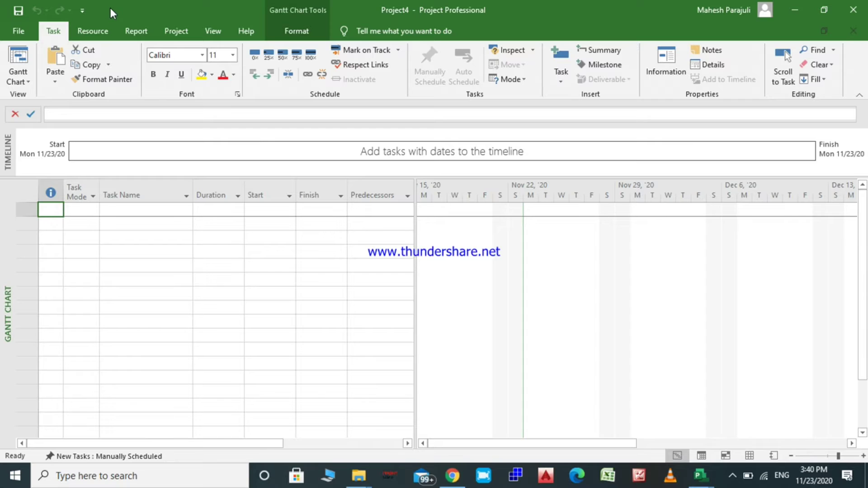
{"action": "left_click", "coordinate": [83, 10]}
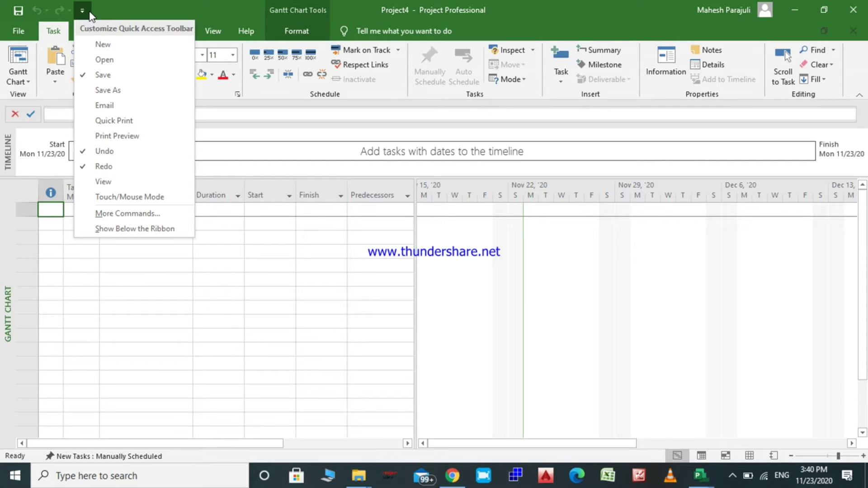
{"action": "left_click", "coordinate": [201, 1]}
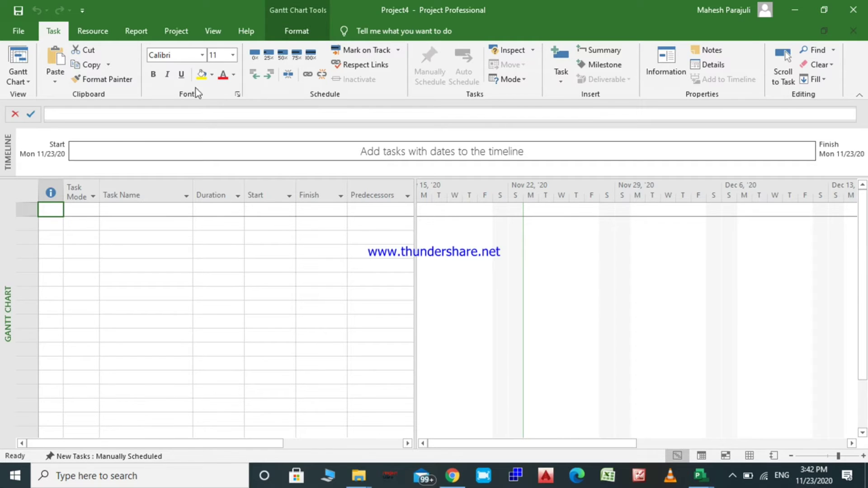
Review the ScreenTip style choices in the general Project Options and close the options without changes.
{"action": "left_click", "coordinate": [18, 34]}
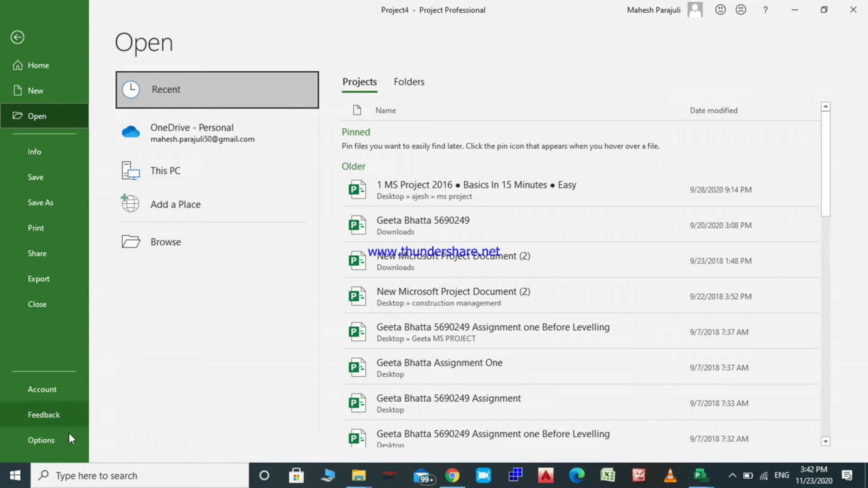
{"action": "left_click", "coordinate": [51, 445]}
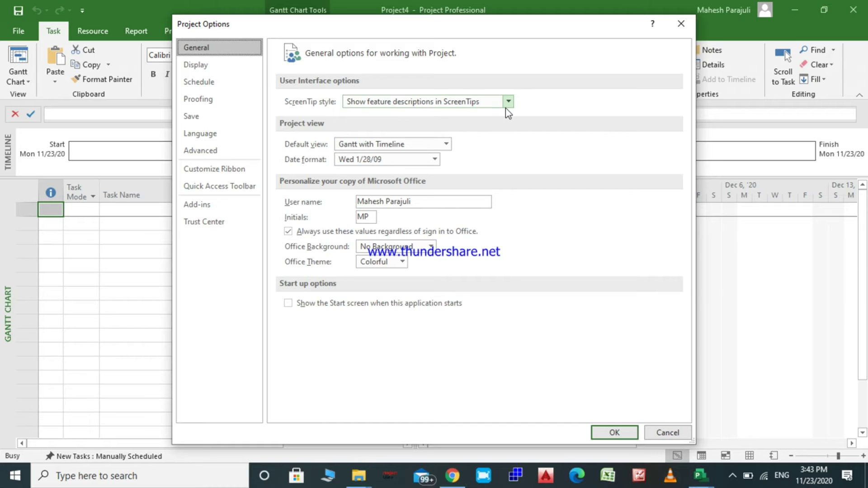
{"action": "left_click", "coordinate": [460, 102]}
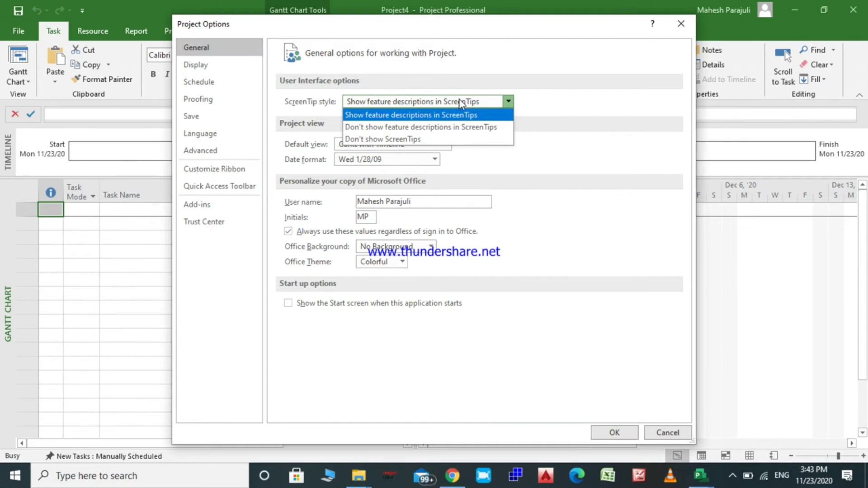
{"action": "left_click", "coordinate": [461, 103]}
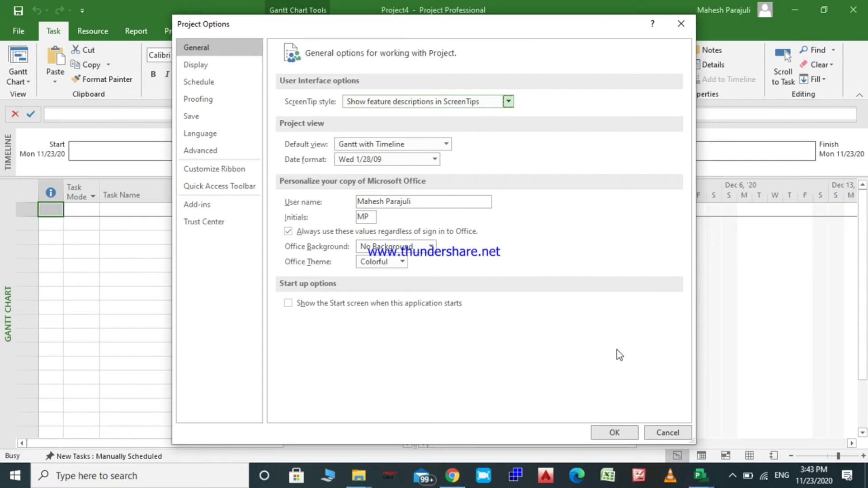
{"action": "left_click", "coordinate": [668, 434]}
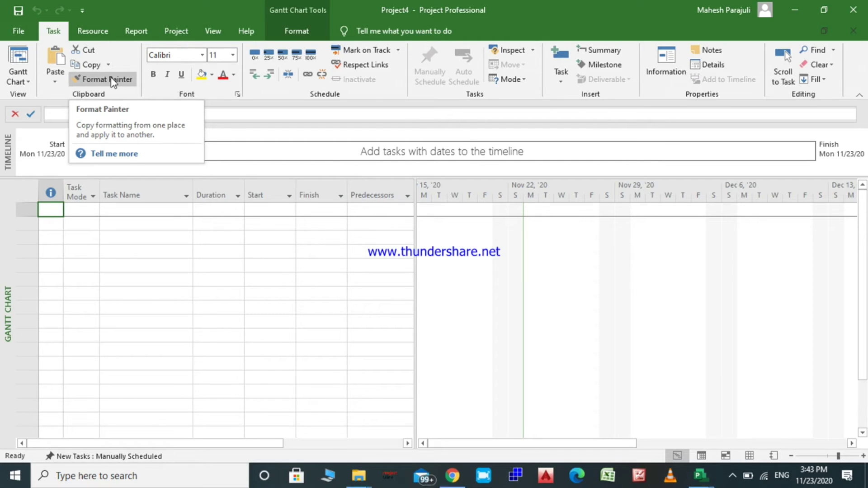
Reopen the general Project Options and review the available default views and date formats.
{"action": "left_click", "coordinate": [21, 32]}
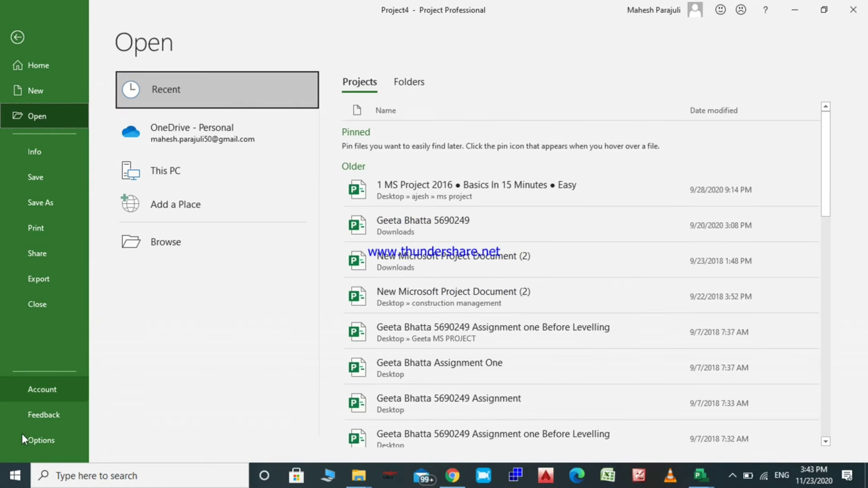
{"action": "left_click", "coordinate": [36, 441]}
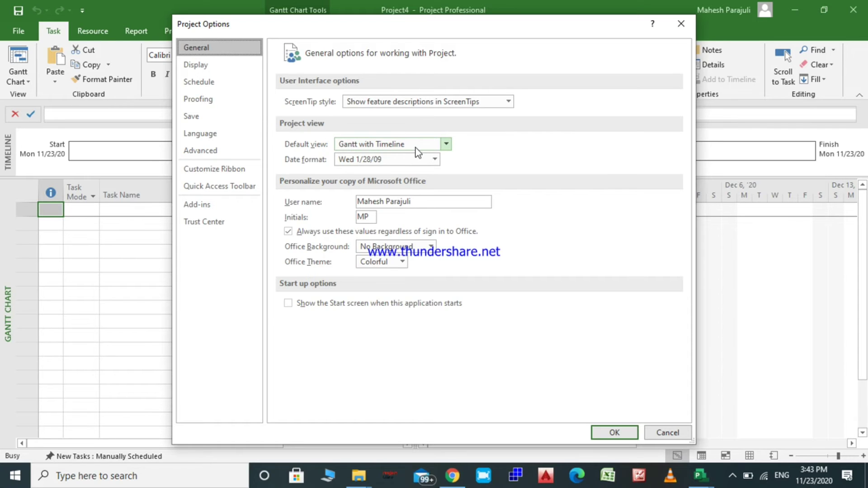
{"action": "left_click", "coordinate": [446, 145]}
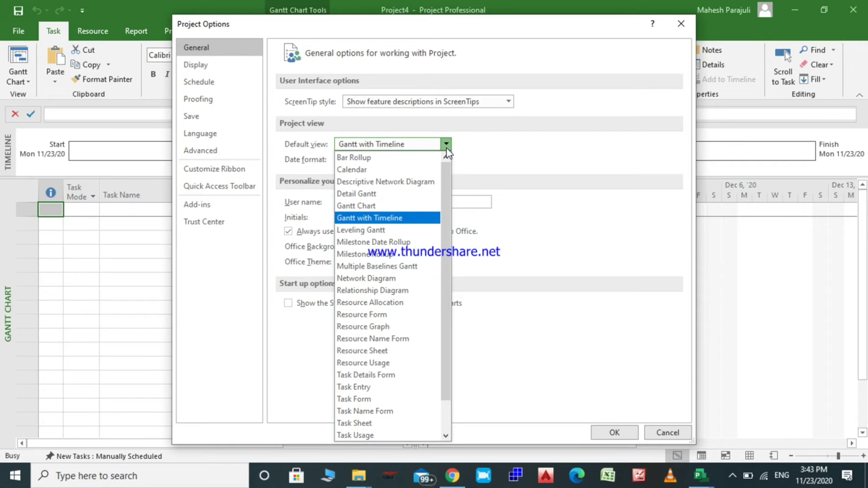
{"action": "left_click", "coordinate": [446, 145]}
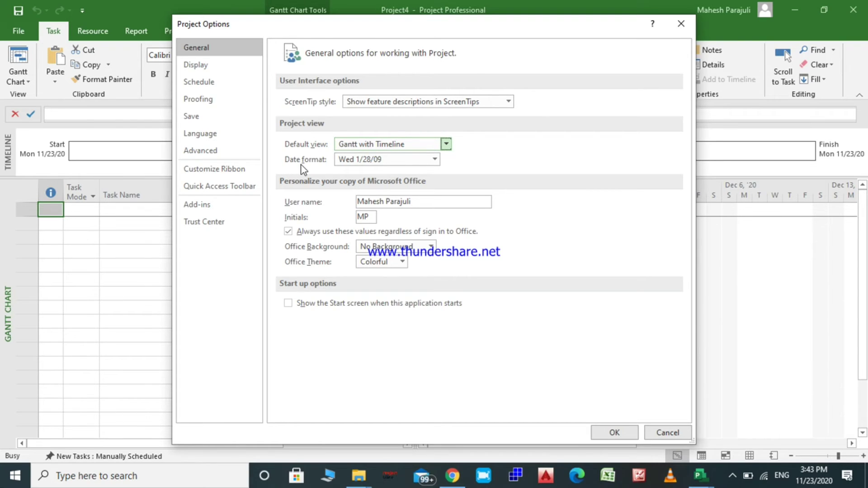
{"action": "left_click", "coordinate": [436, 160]}
{"action": "left_click", "coordinate": [437, 161]}
Set the display calendar type to Hijri Calendar and apply the options.
{"action": "left_click", "coordinate": [211, 71]}
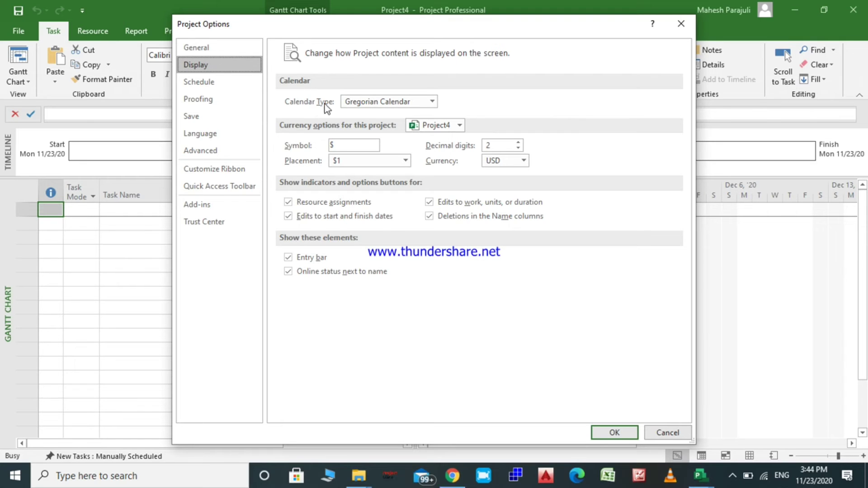
{"action": "left_click", "coordinate": [409, 103]}
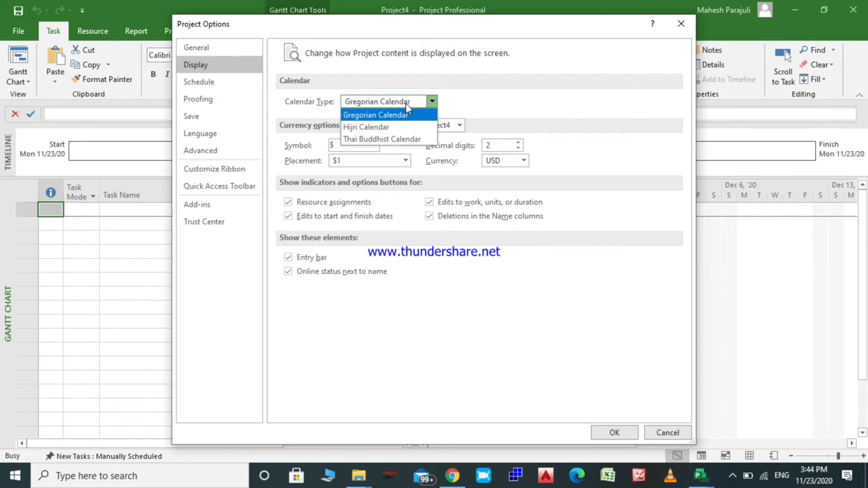
{"action": "left_click", "coordinate": [396, 128]}
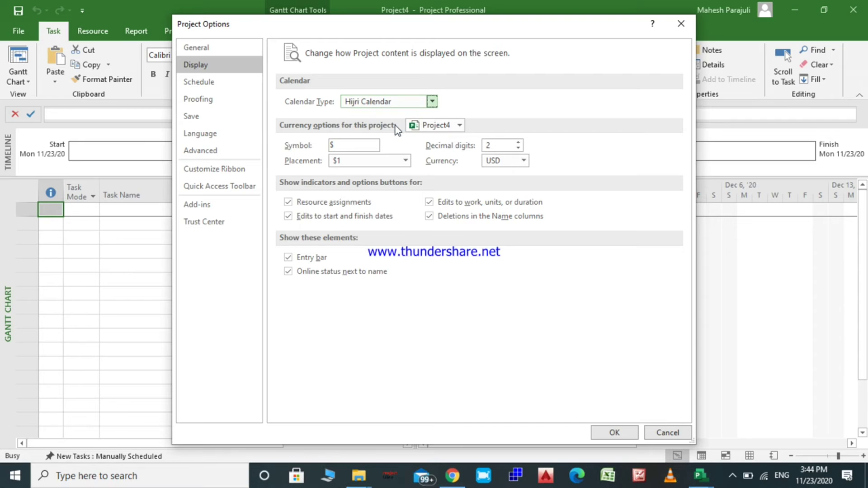
{"action": "left_click", "coordinate": [615, 433]}
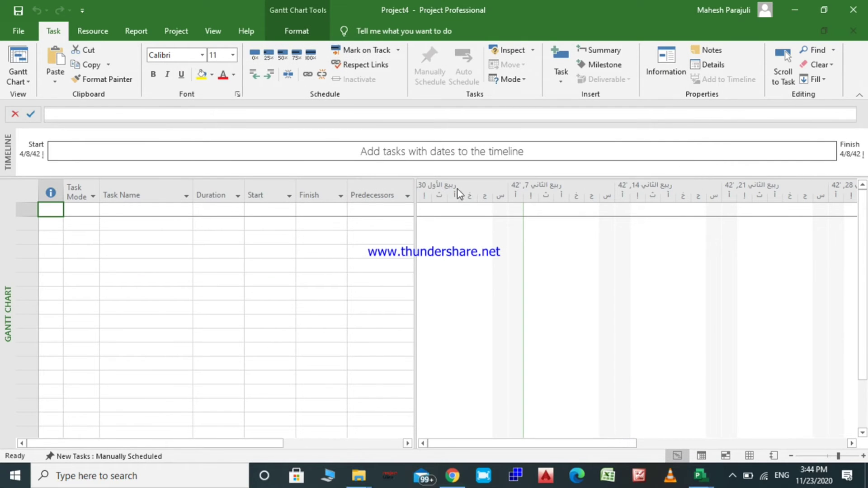
Set the calendar type in the display options to Gregorian Calendar and review the project's currency choices.
{"action": "left_click", "coordinate": [33, 26]}
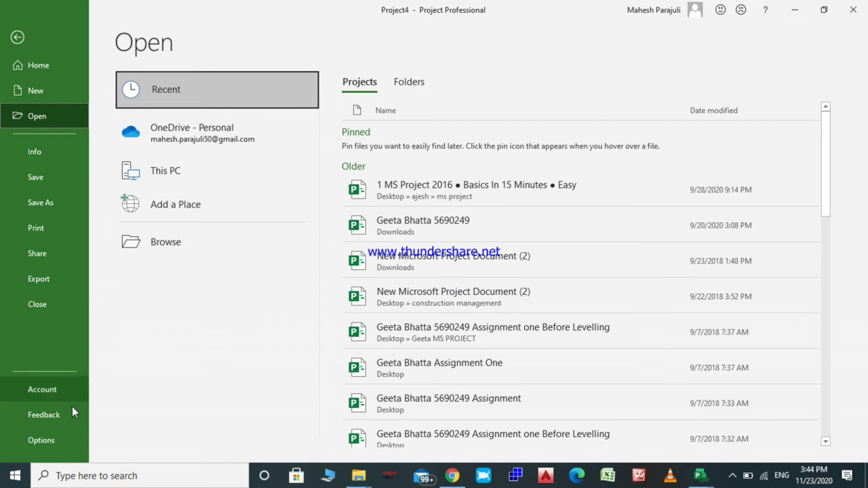
{"action": "left_click", "coordinate": [43, 441]}
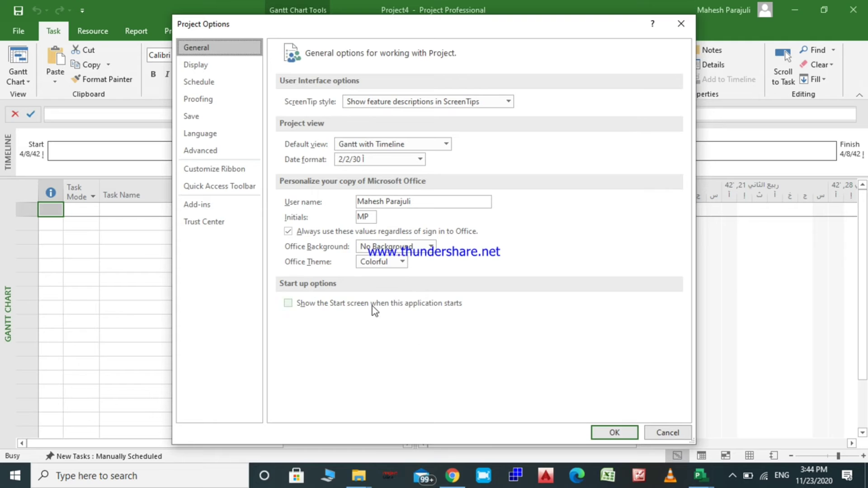
{"action": "left_click", "coordinate": [206, 68]}
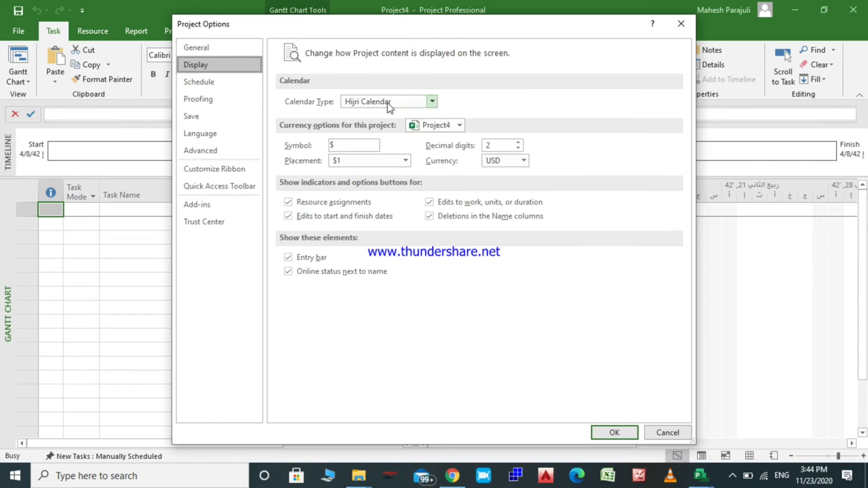
{"action": "left_click", "coordinate": [419, 103]}
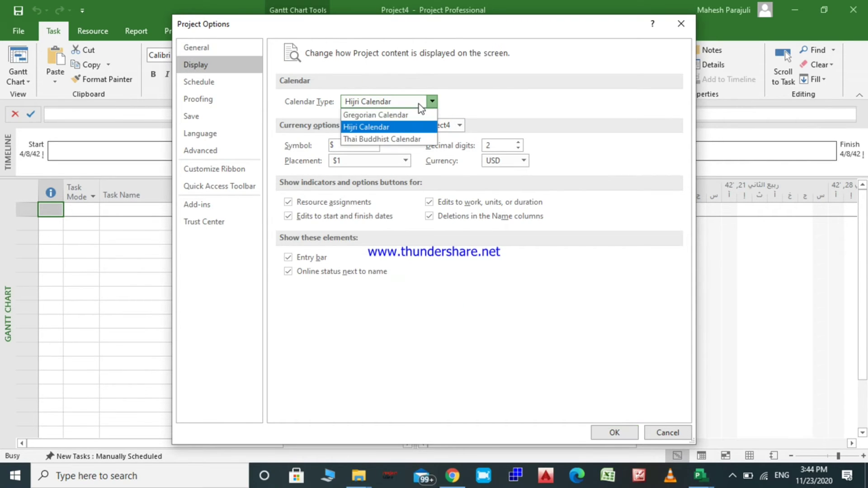
{"action": "left_click", "coordinate": [416, 113]}
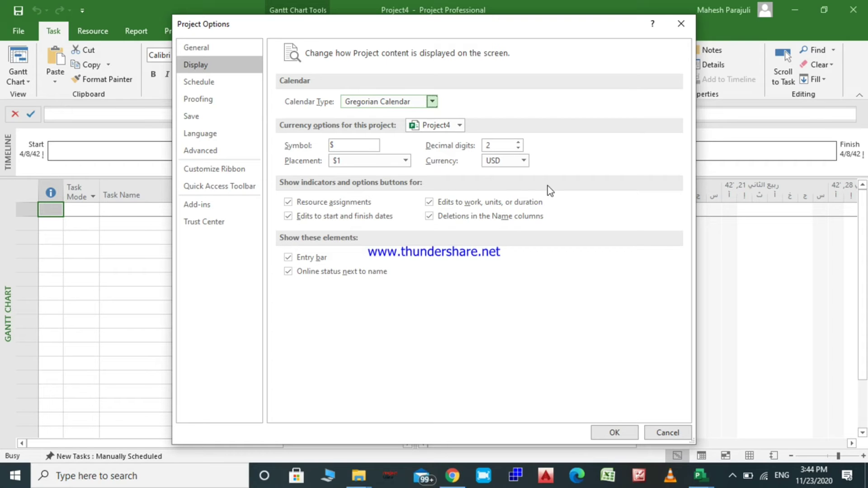
{"action": "left_click", "coordinate": [523, 161]}
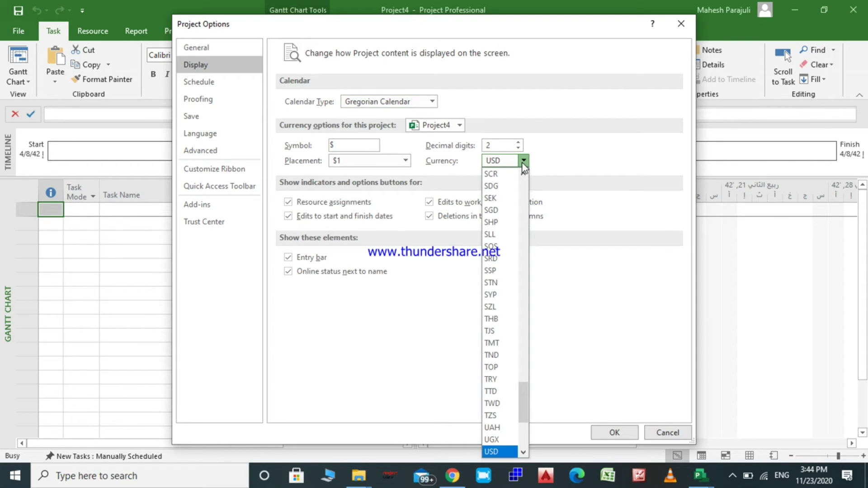
{"action": "left_click", "coordinate": [576, 164]}
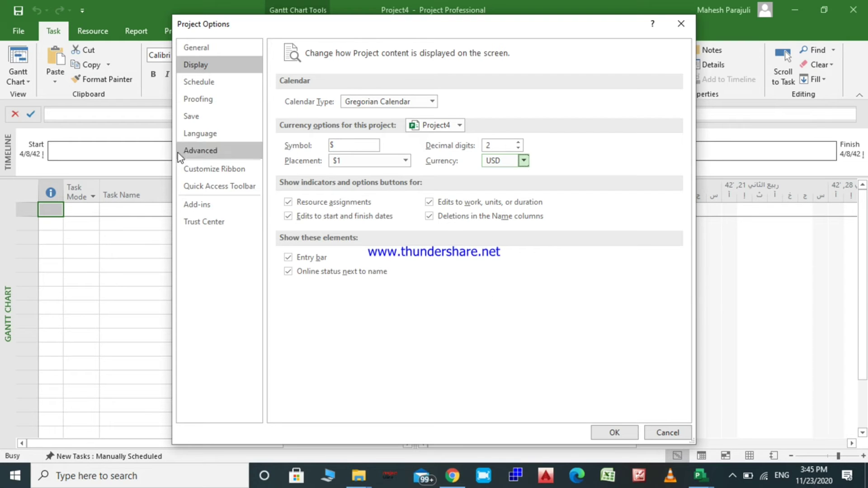
Review the AutoCorrect settings in the proofing options and switch ignoring words that contain numbers off and back on.
{"action": "left_click", "coordinate": [216, 106]}
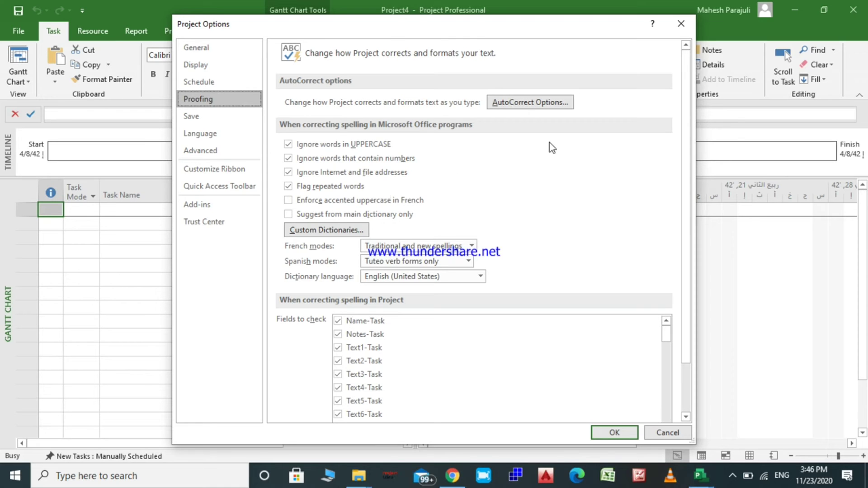
{"action": "left_click", "coordinate": [556, 103]}
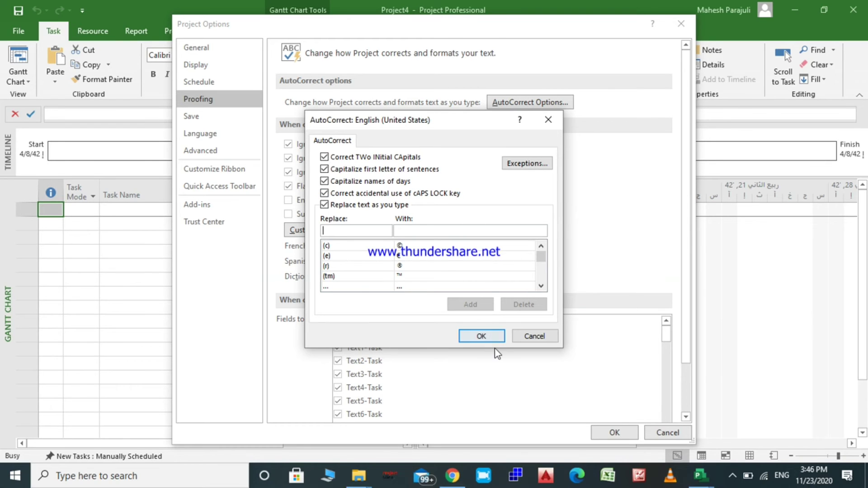
{"action": "left_click", "coordinate": [481, 336]}
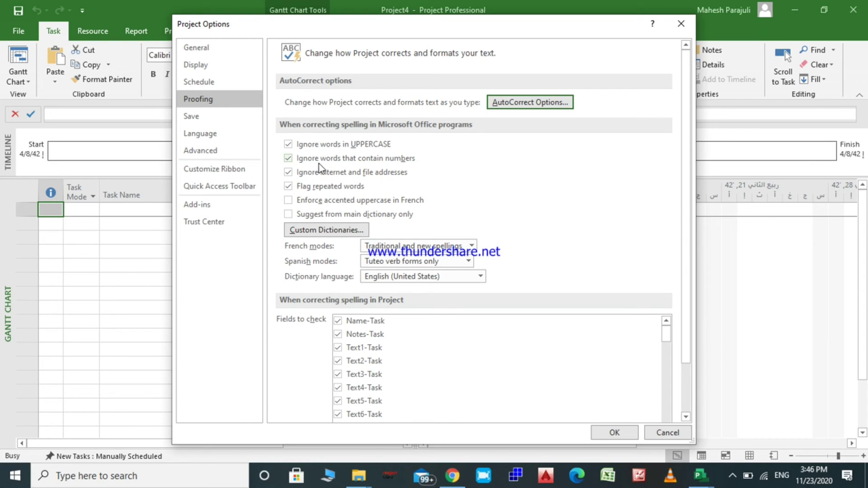
{"action": "left_click", "coordinate": [288, 159]}
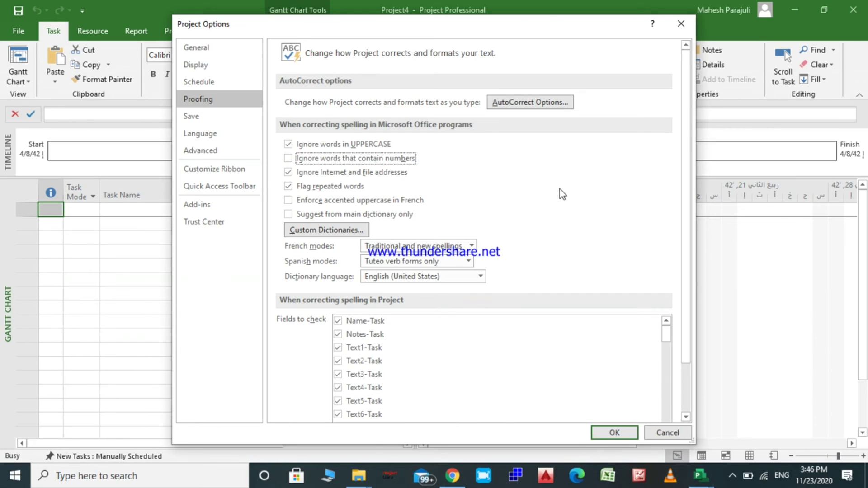
{"action": "left_click", "coordinate": [288, 159]}
Review the file format choices in the save options and browse the default file location without choosing a folder.
{"action": "left_click", "coordinate": [202, 120]}
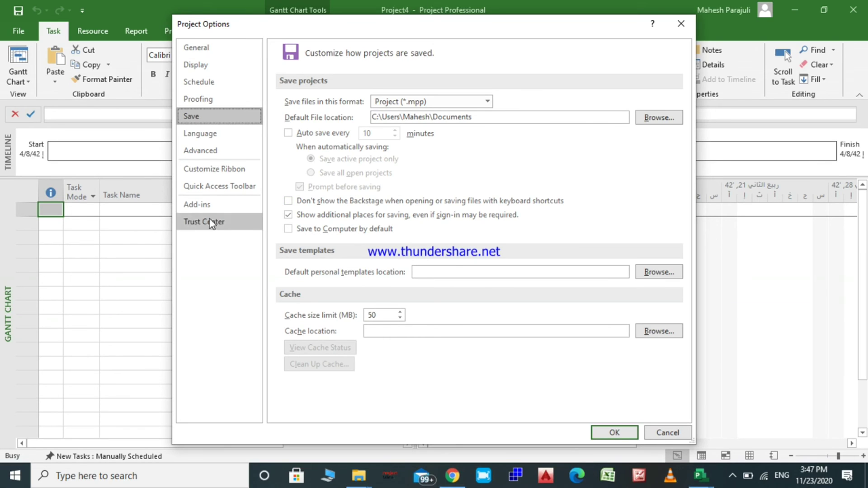
{"action": "left_click", "coordinate": [451, 105]}
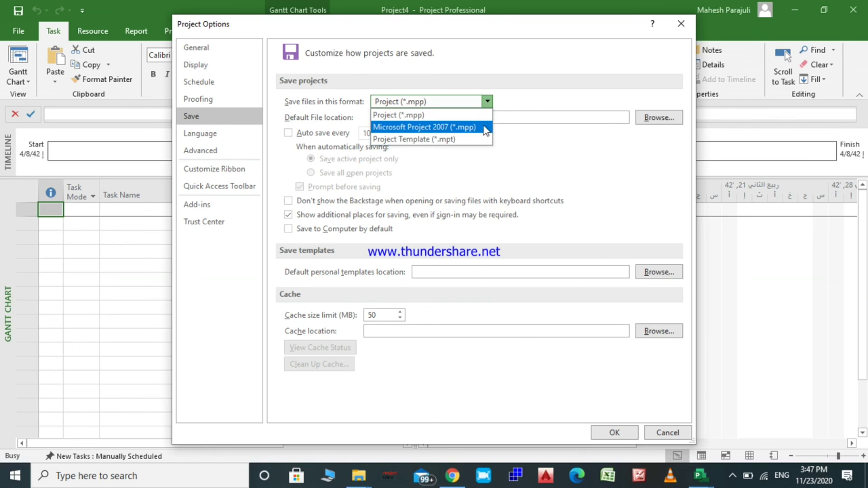
{"action": "left_click", "coordinate": [565, 86]}
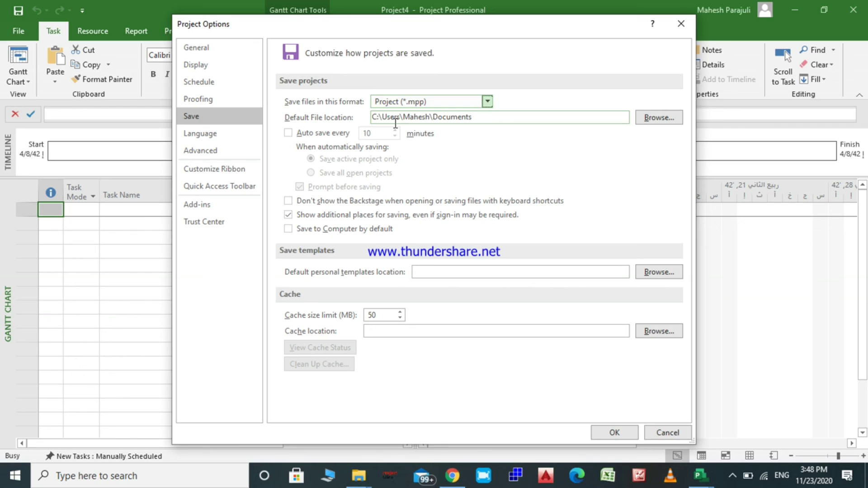
{"action": "left_click", "coordinate": [668, 119]}
{"action": "left_click", "coordinate": [665, 118]}
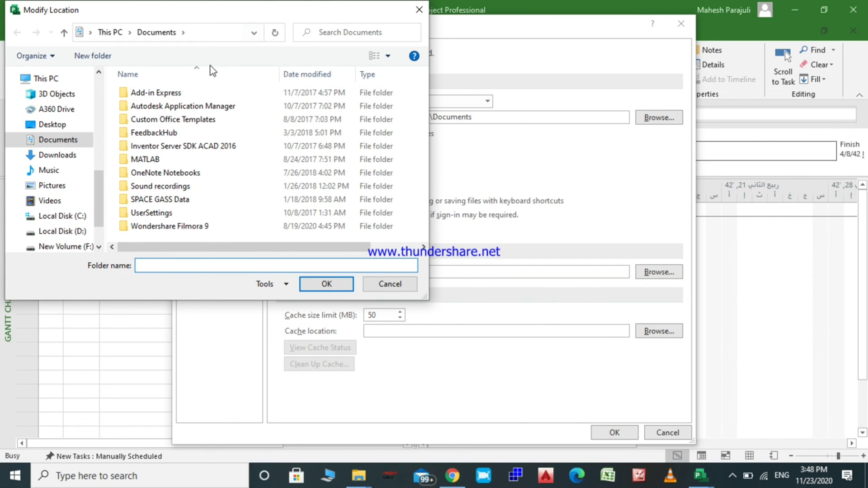
{"action": "left_click", "coordinate": [403, 287]}
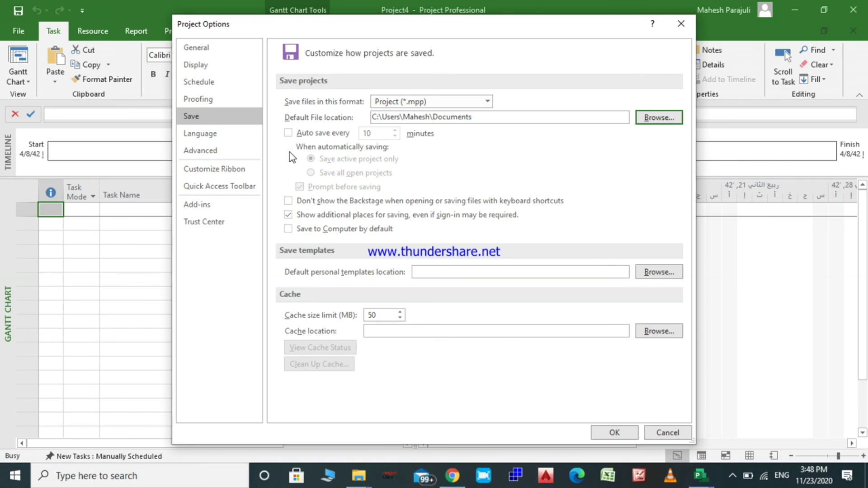
Enable auto save with an interval of 3 minutes and turn auto save off again.
{"action": "left_click", "coordinate": [288, 135]}
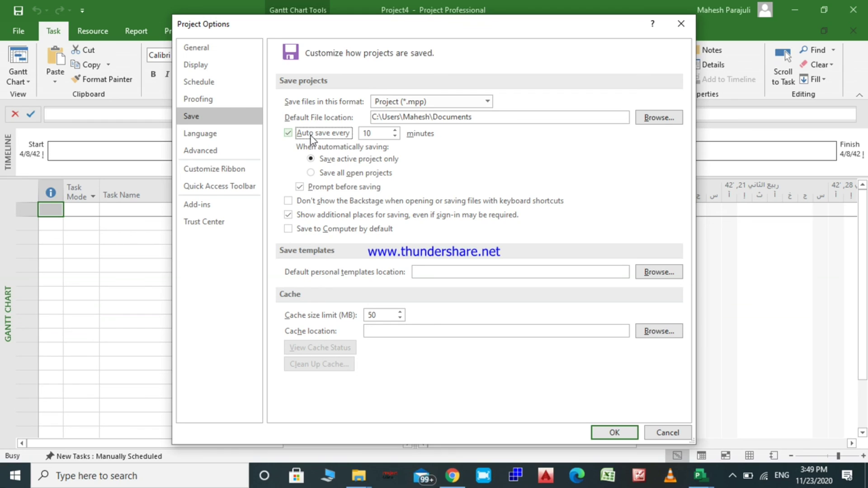
{"action": "left_click", "coordinate": [394, 136]}
{"action": "left_click", "coordinate": [394, 135]}
{"action": "left_click", "coordinate": [395, 136]}
{"action": "left_click", "coordinate": [395, 135]}
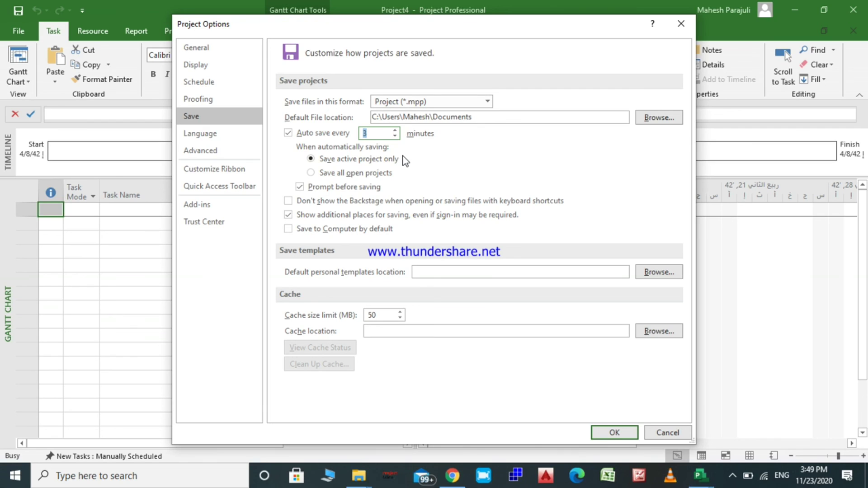
{"action": "left_click", "coordinate": [289, 132]}
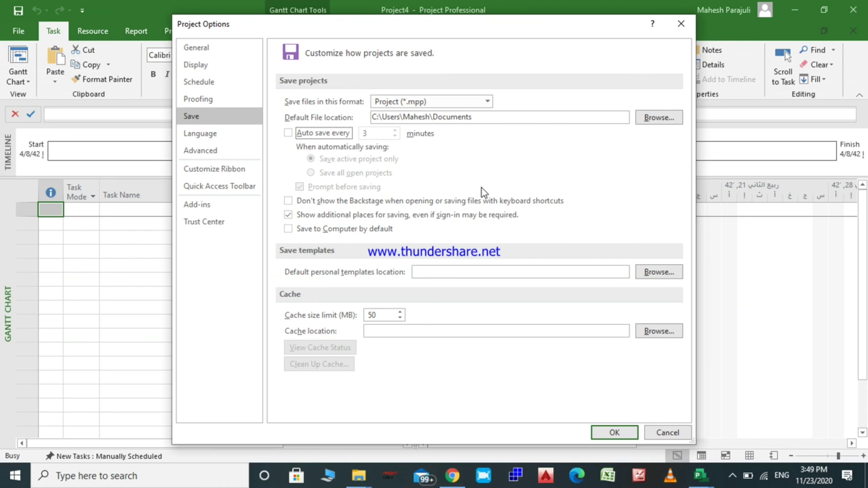
Browse the default personal templates location without choosing a folder and apply the Project Options.
{"action": "left_click", "coordinate": [652, 277]}
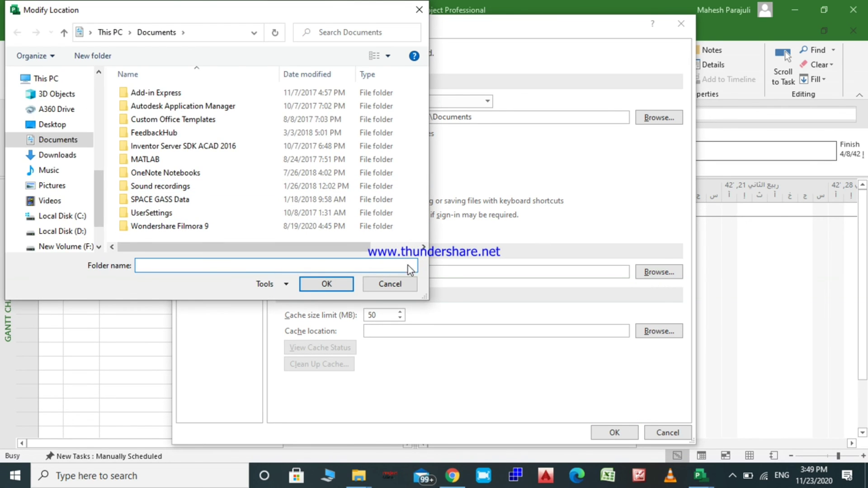
{"action": "left_click", "coordinate": [403, 288]}
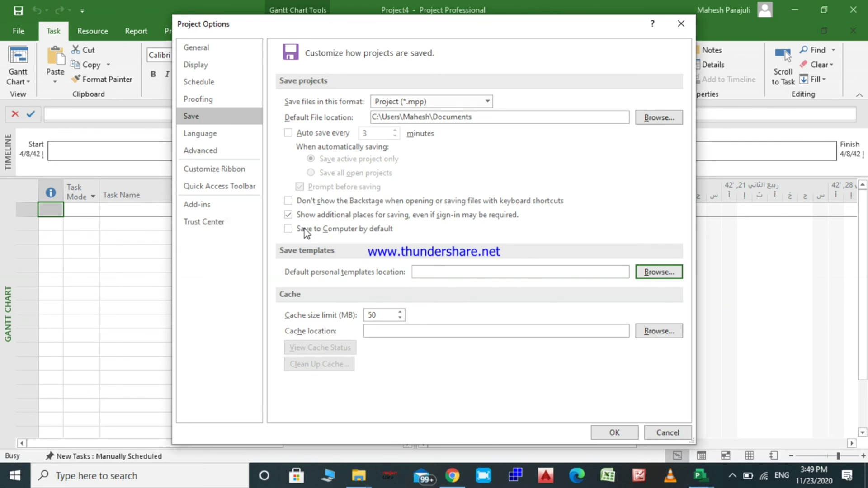
{"action": "left_click", "coordinate": [628, 433]}
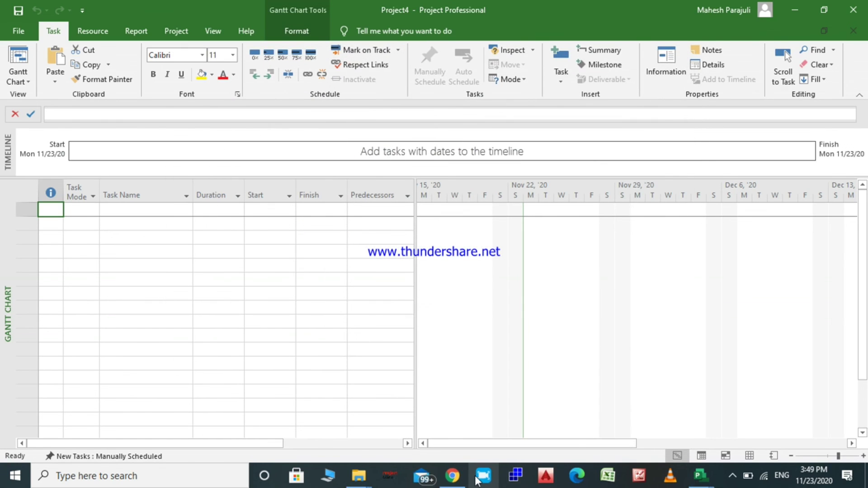